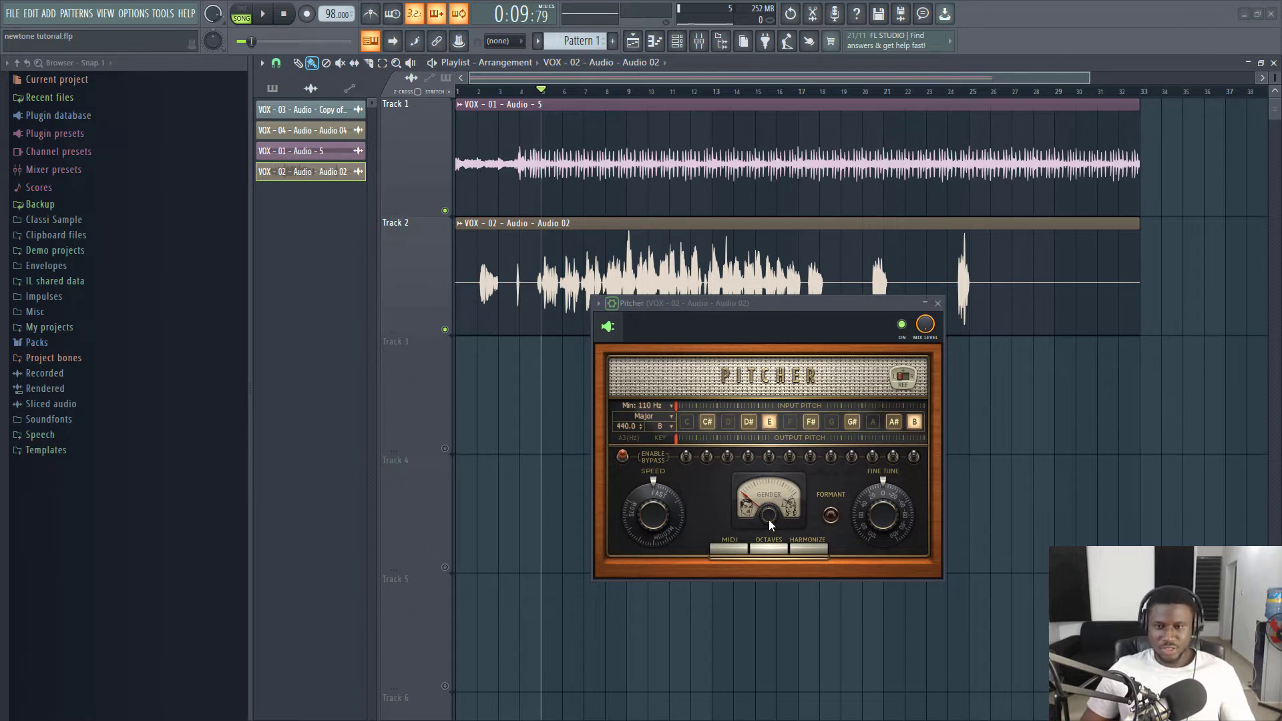
- Sweep Pitcher's Gender knob between the female side, centre and fully male to compare
drag(768, 520, 766, 521)
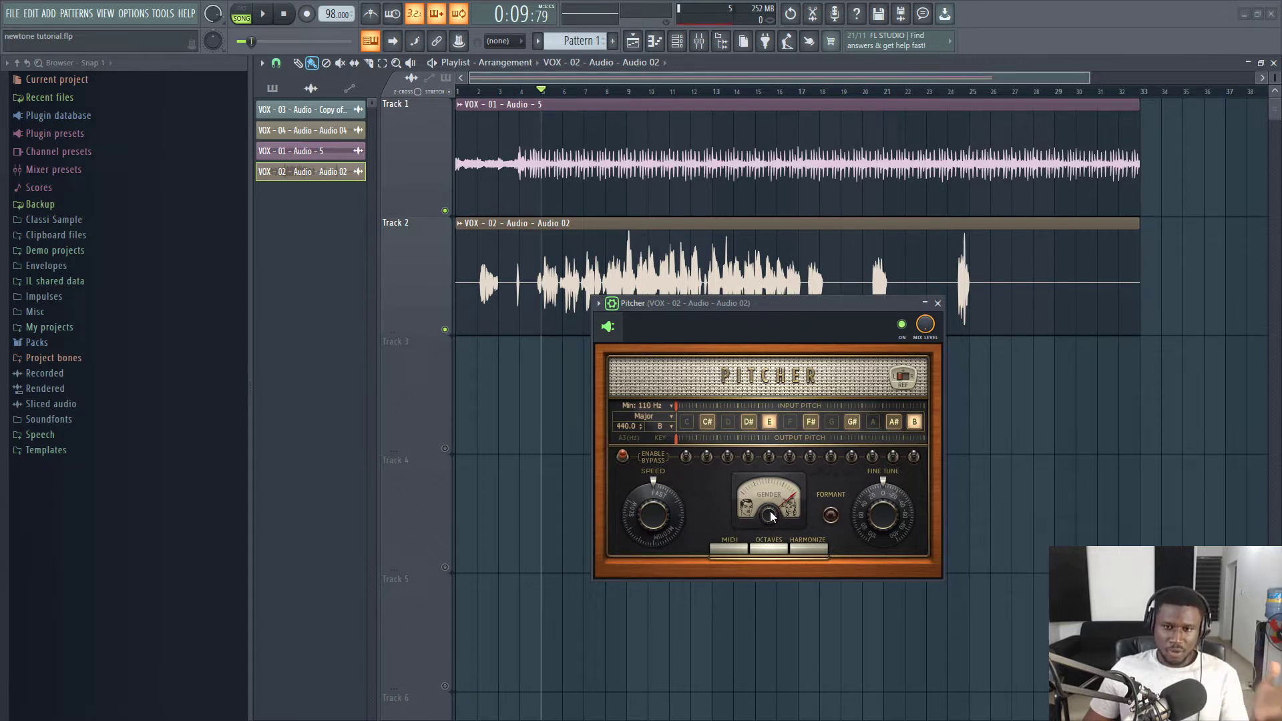
drag(771, 510, 770, 518)
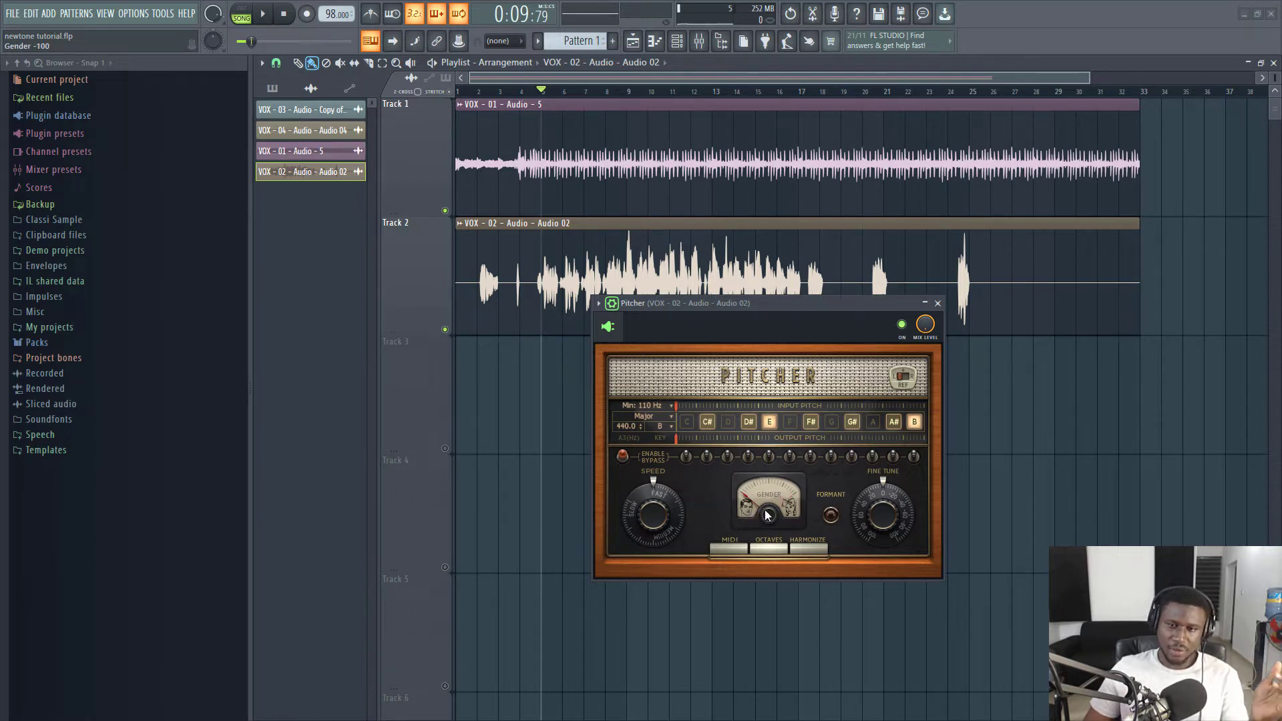
drag(767, 515, 767, 488)
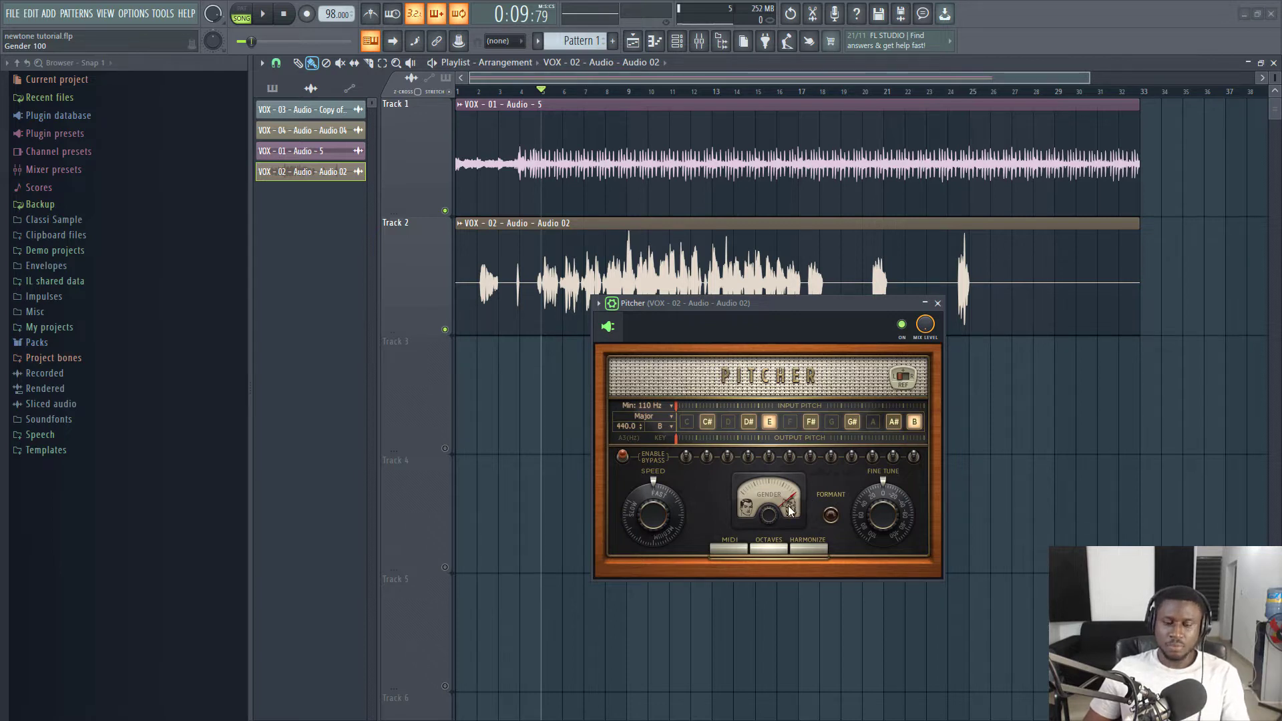
- Set Pitcher's Gender to fully male (-100) and play the vocal briefly to hear it
drag(777, 520, 776, 546)
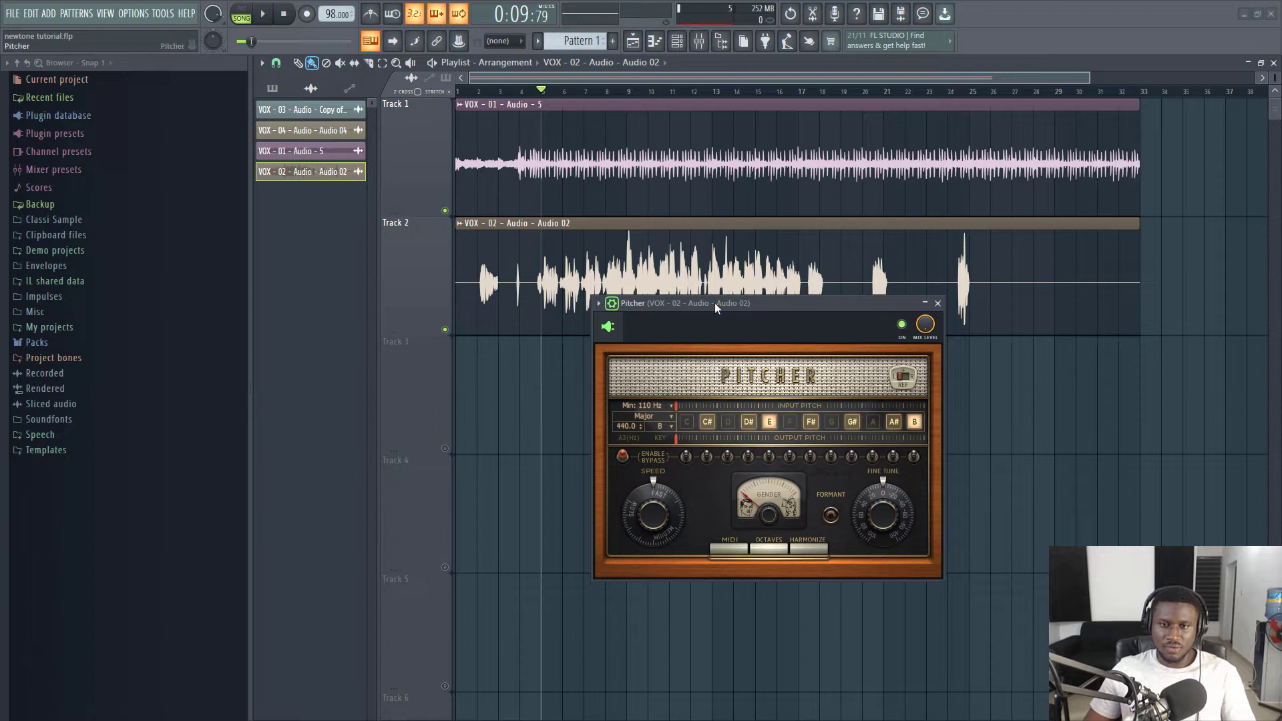
key(space)
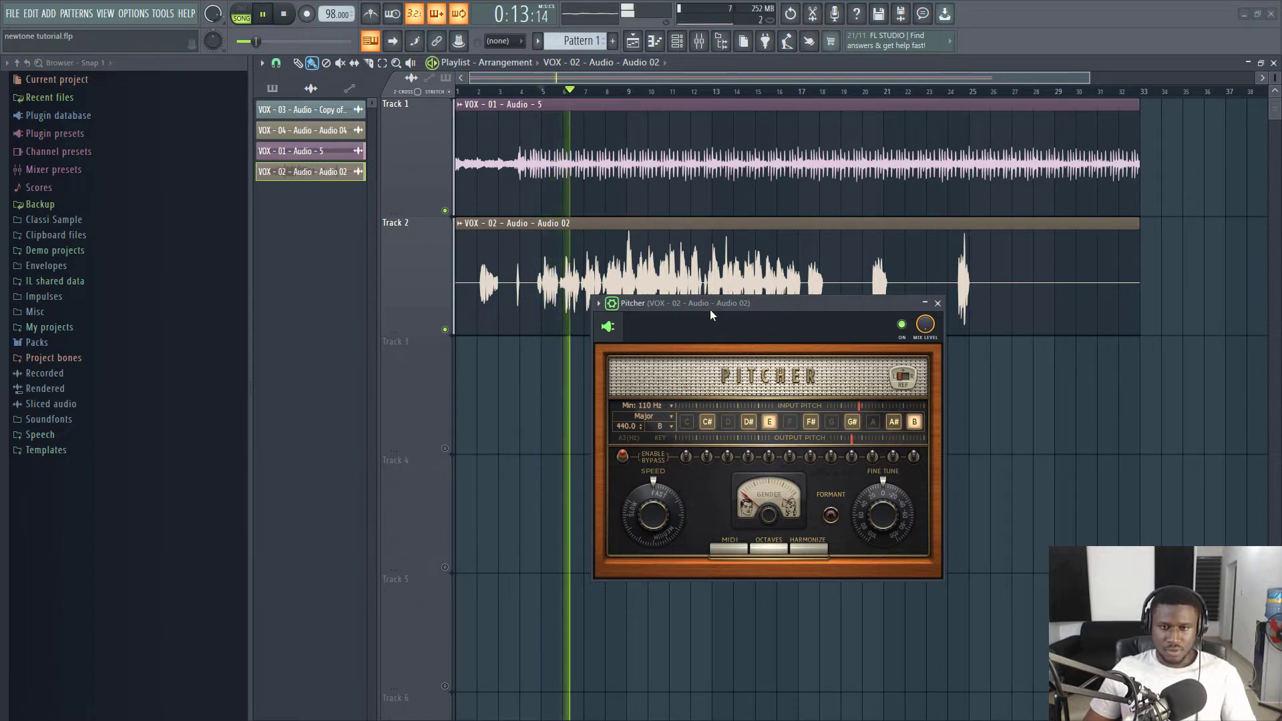
key(space)
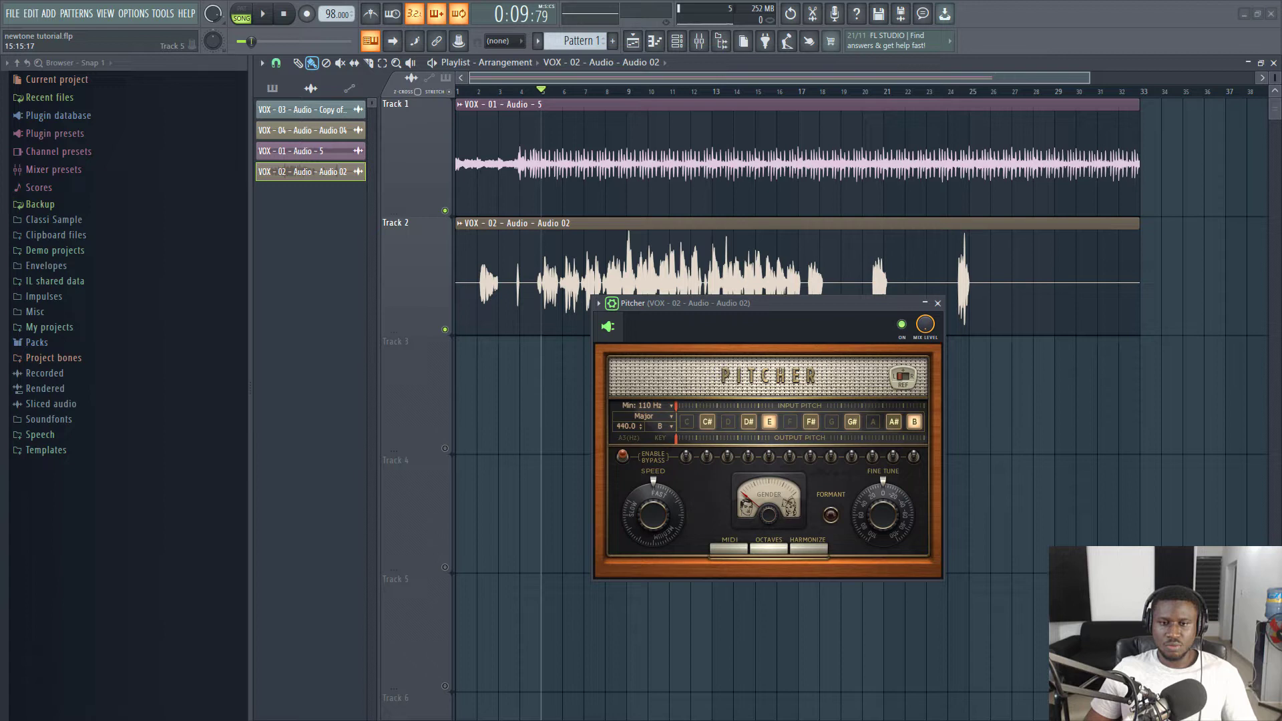
click(653, 414)
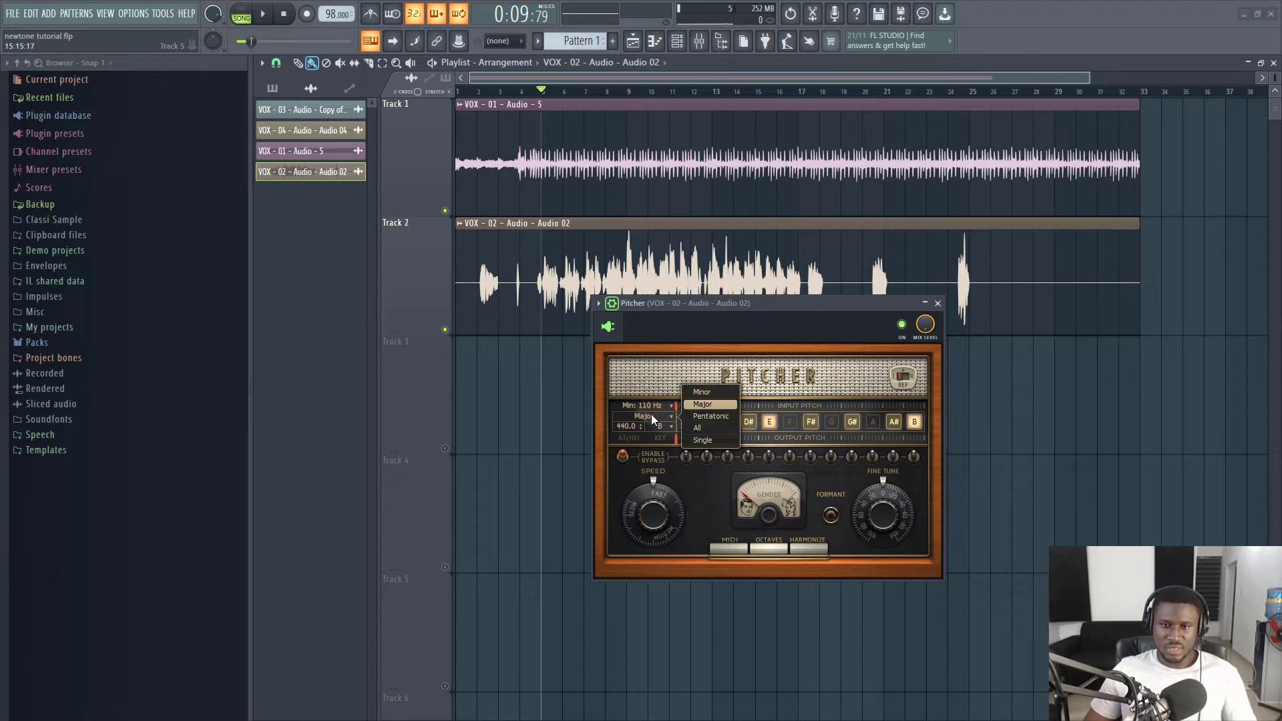
click(709, 399)
click(659, 427)
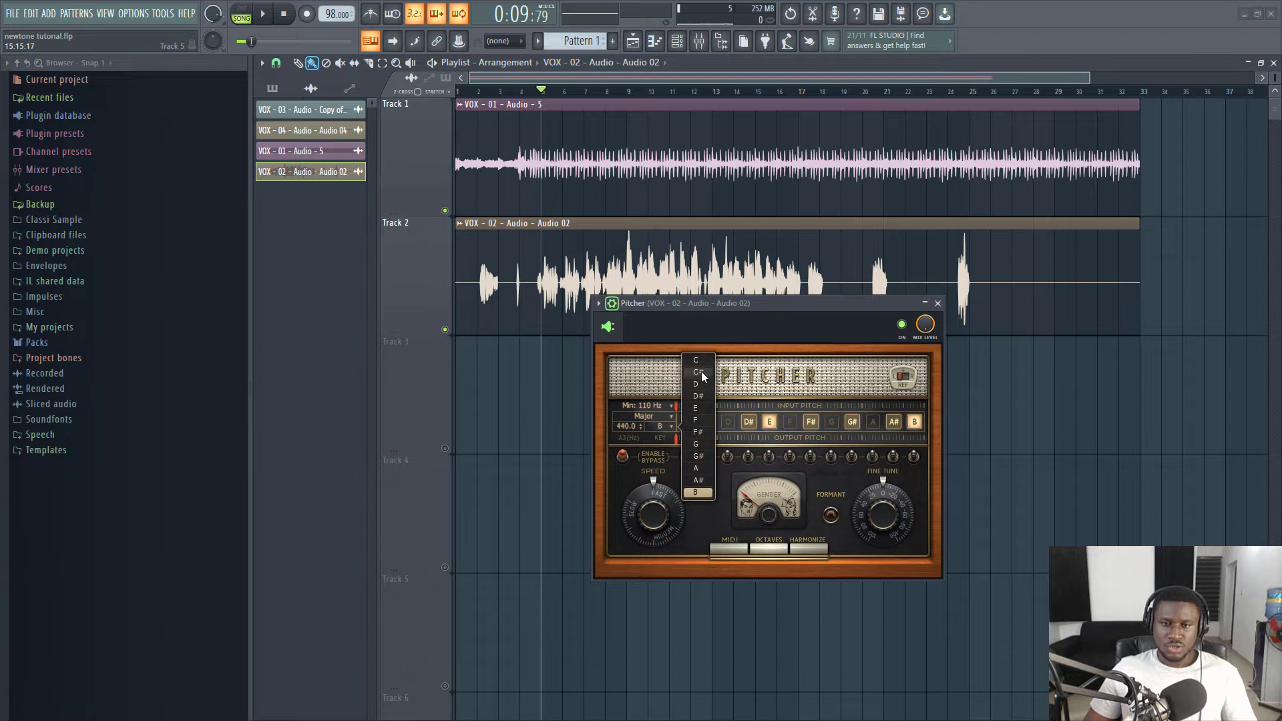
click(719, 528)
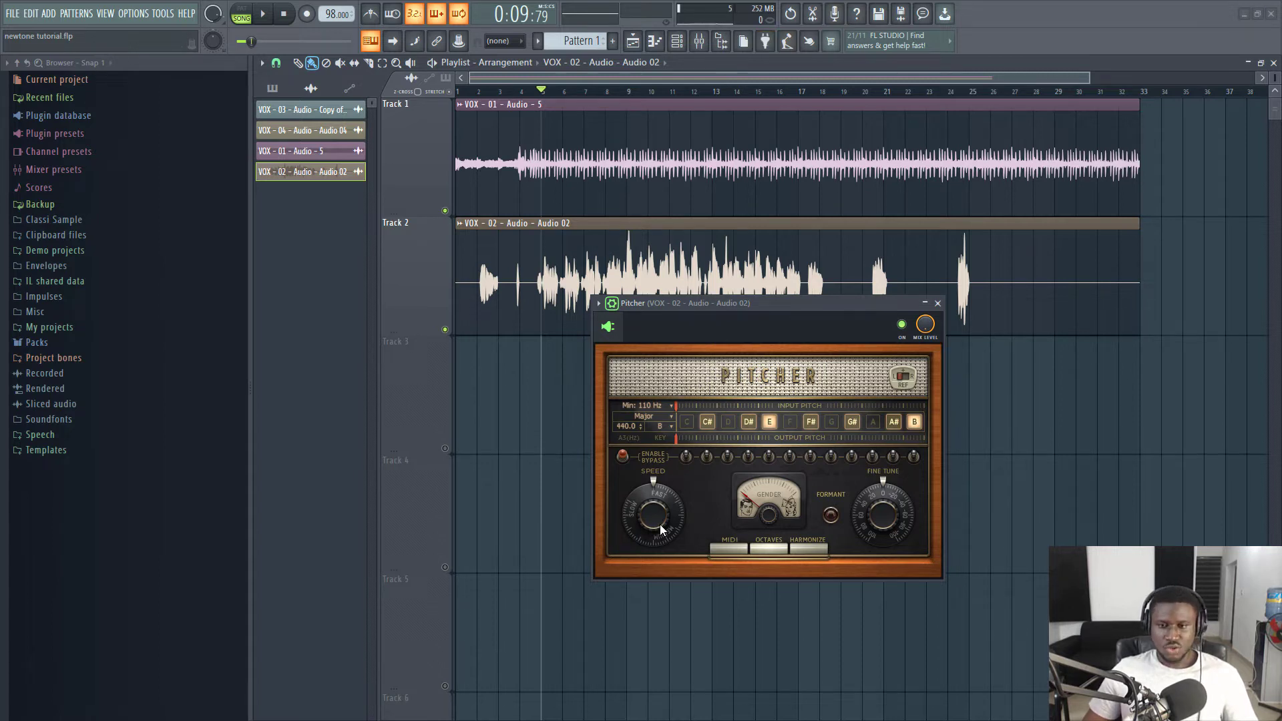
- Raise Pitcher's Correction Speed to 100 and audition the vocal
mouse_move(658, 524)
mouse_down()
mouse_move(658, 551)
mouse_move(658, 517)
mouse_move(626, 496)
mouse_move(654, 504)
mouse_up()
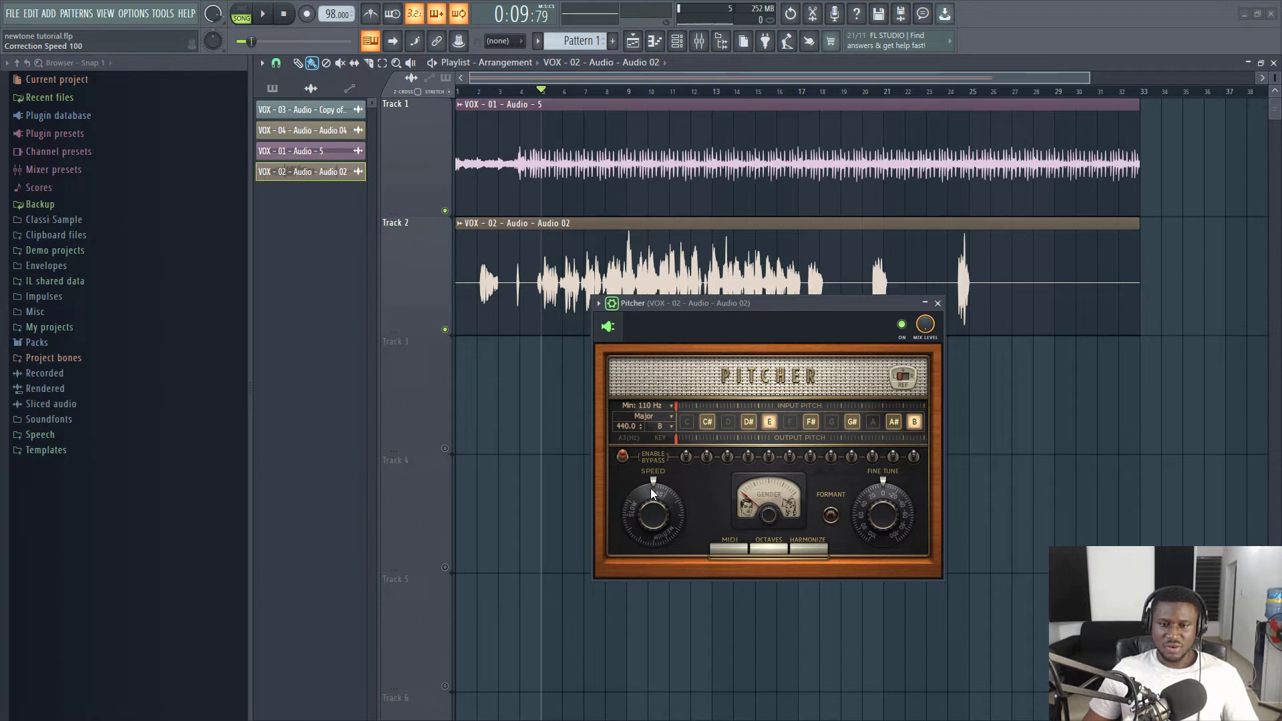
key(space)
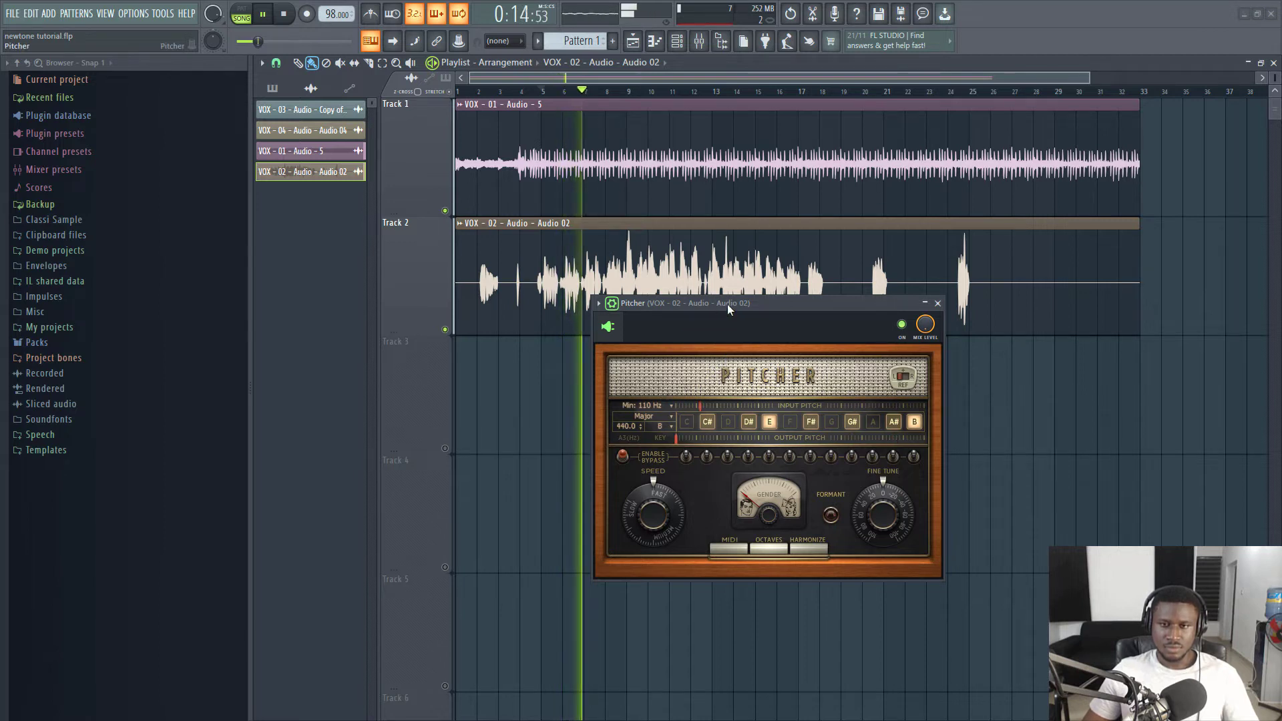
mouse_move(727, 303)
mouse_down()
mouse_move(736, 297)
mouse_move(733, 314)
mouse_up()
key(space)
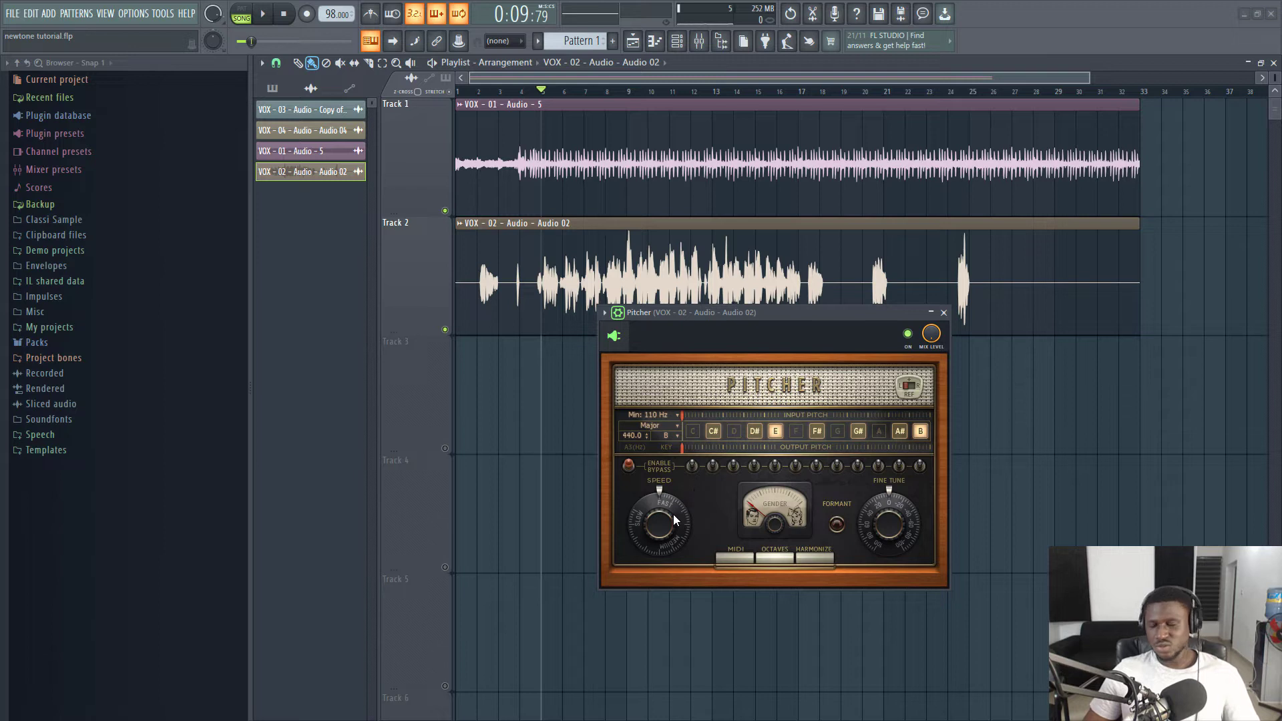
- Lower Correction Speed to about 61 and replay the vocal to judge the correction
drag(673, 518, 673, 526)
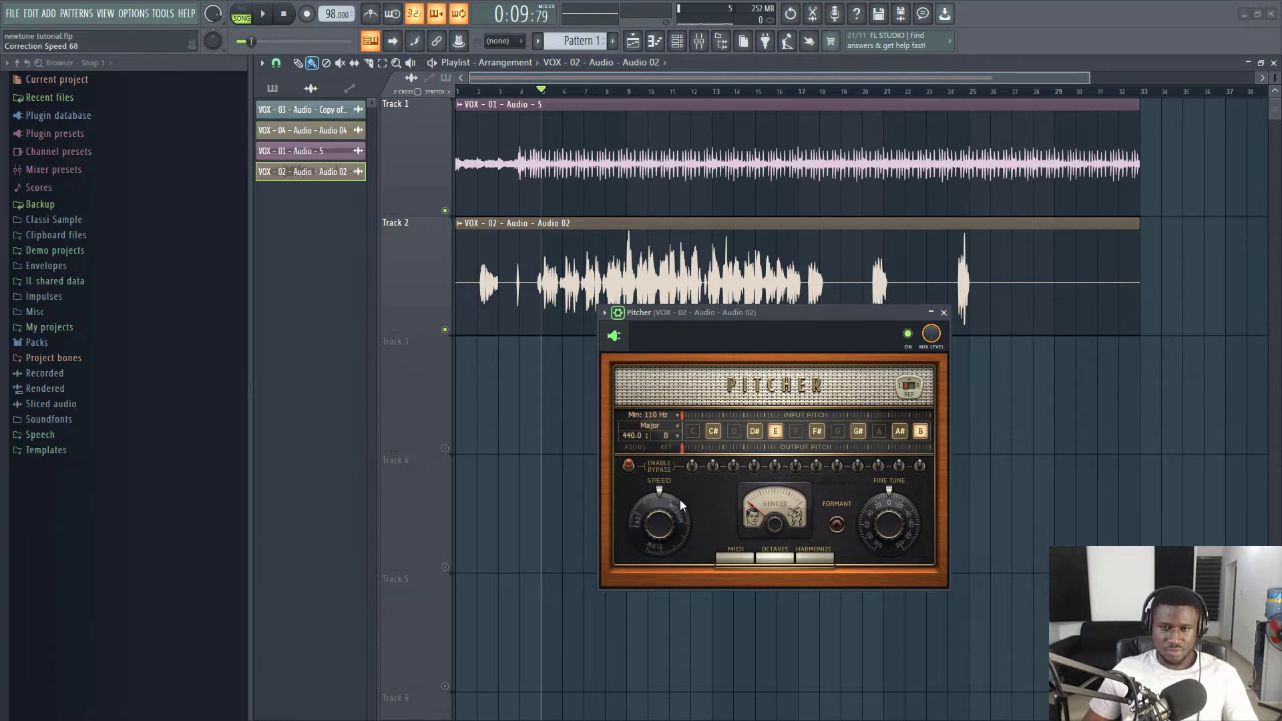
key(space)
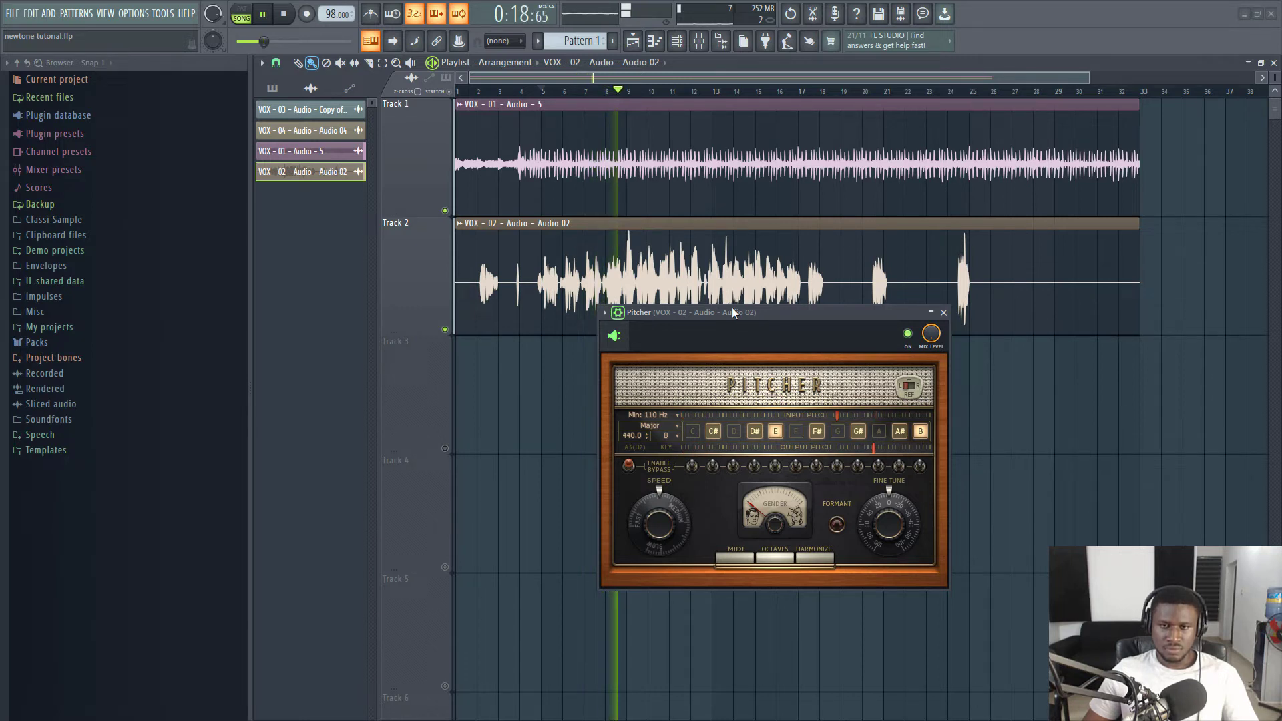
mouse_move(733, 308)
mouse_down()
mouse_move(748, 311)
mouse_move(720, 310)
mouse_up()
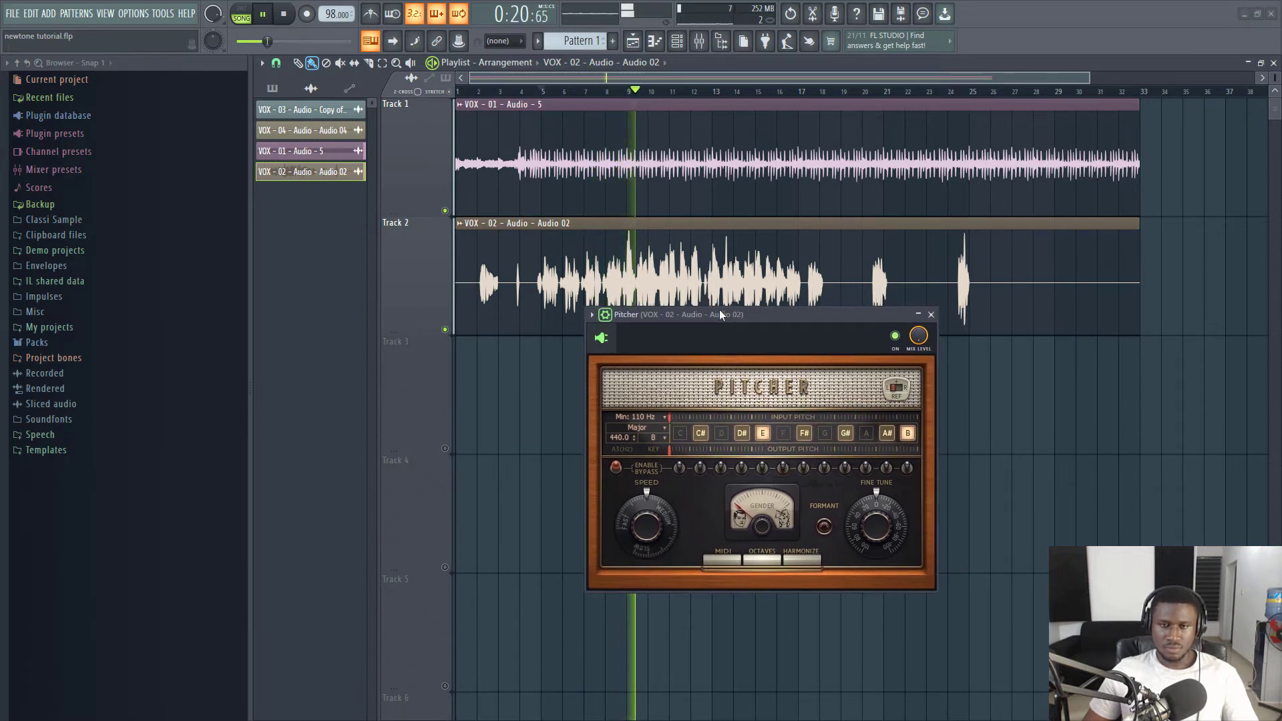
key(space)
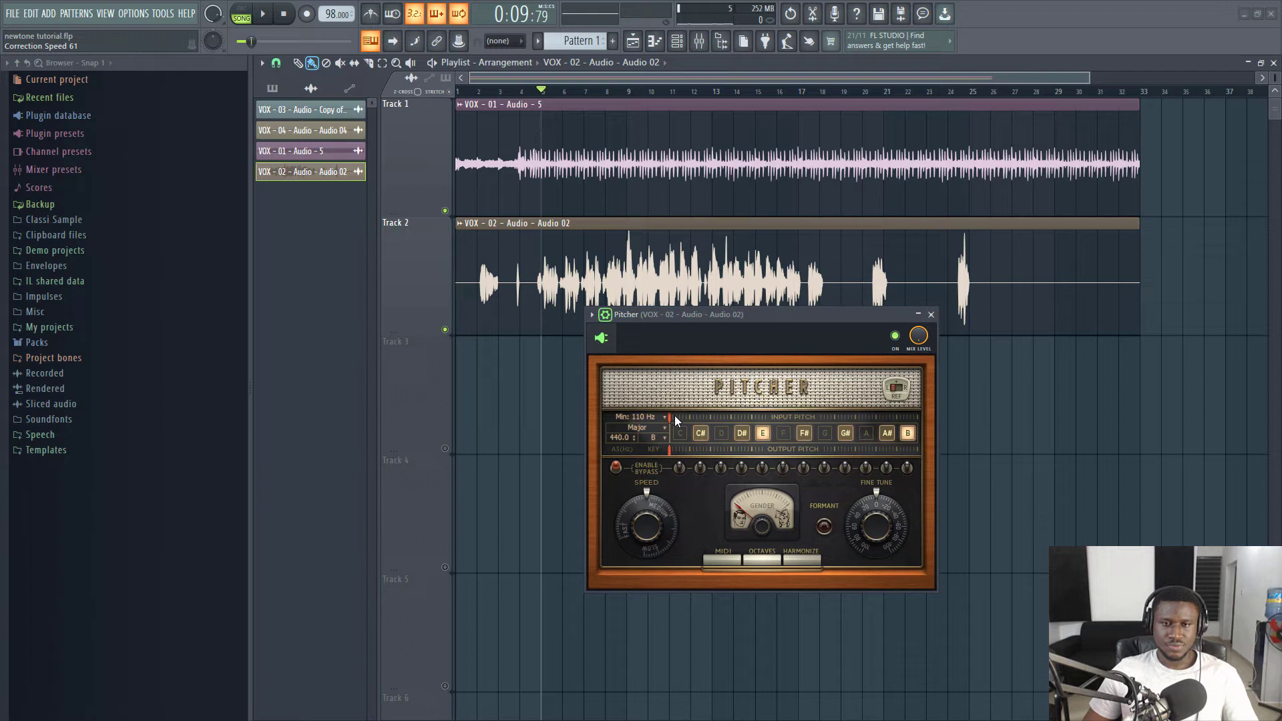
key(space)
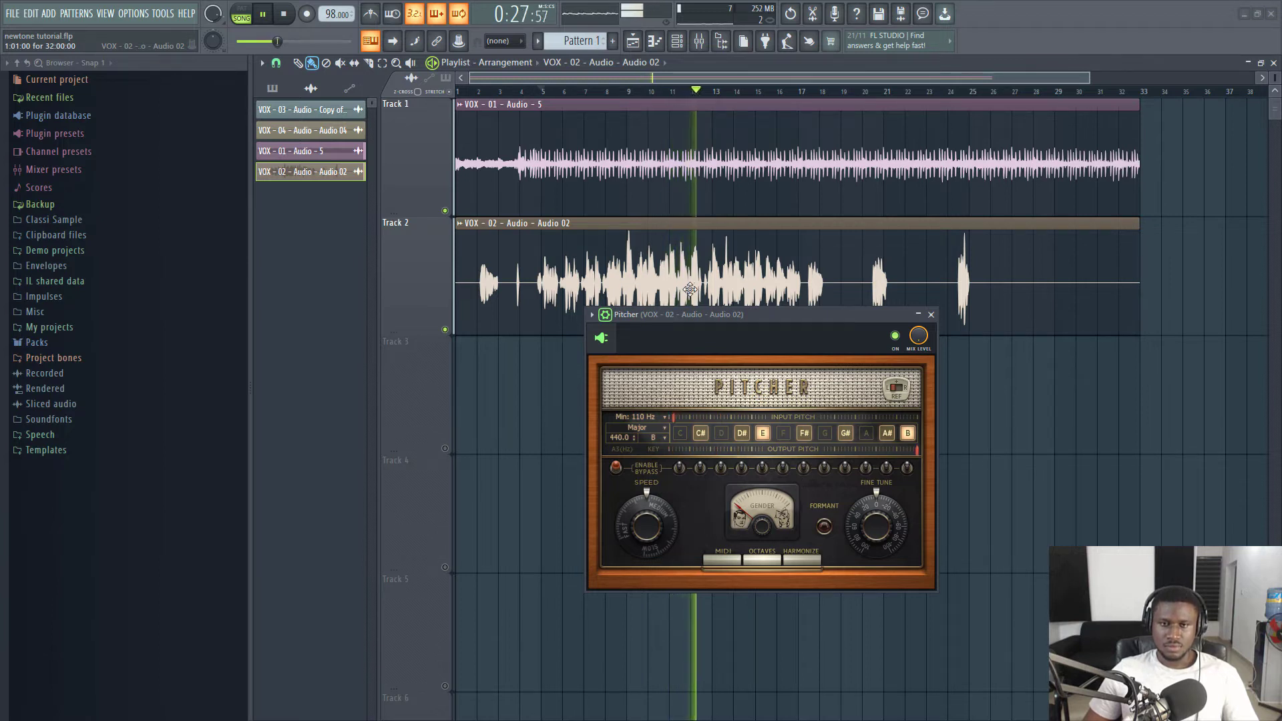
key(space)
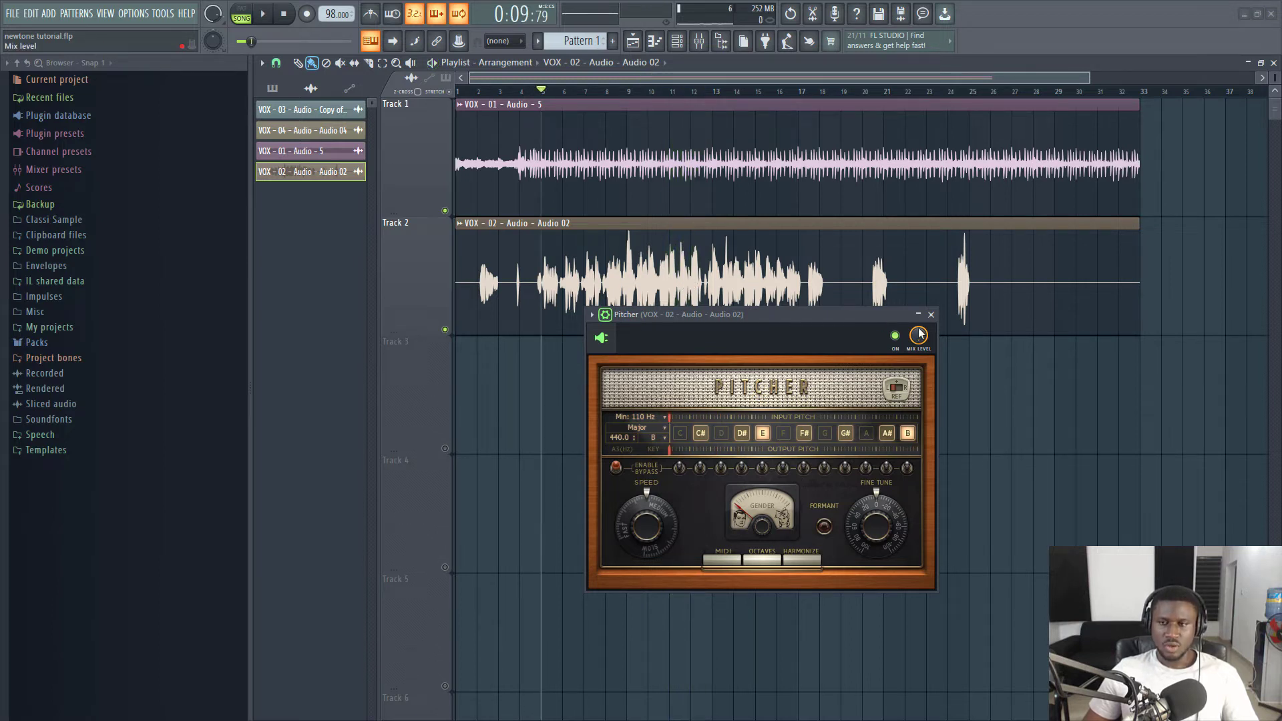
click(896, 338)
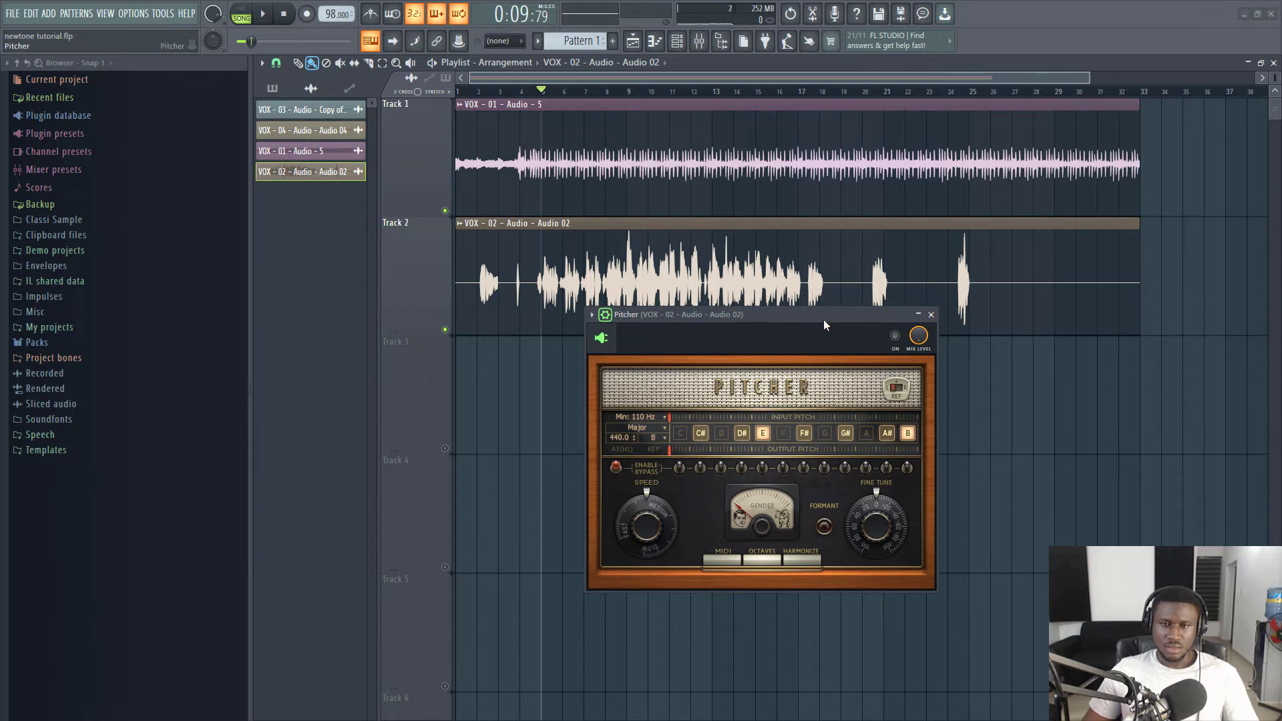
drag(823, 319, 823, 330)
key(space)
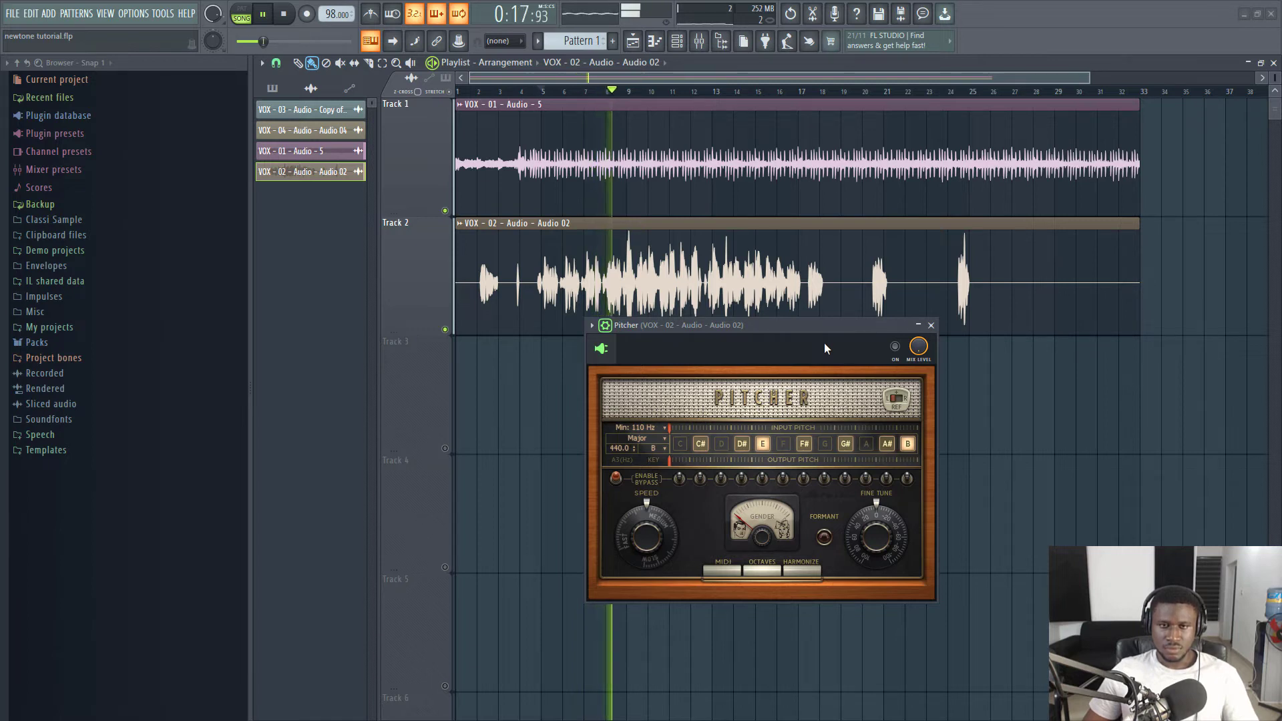
scroll(796, 278, down, 1)
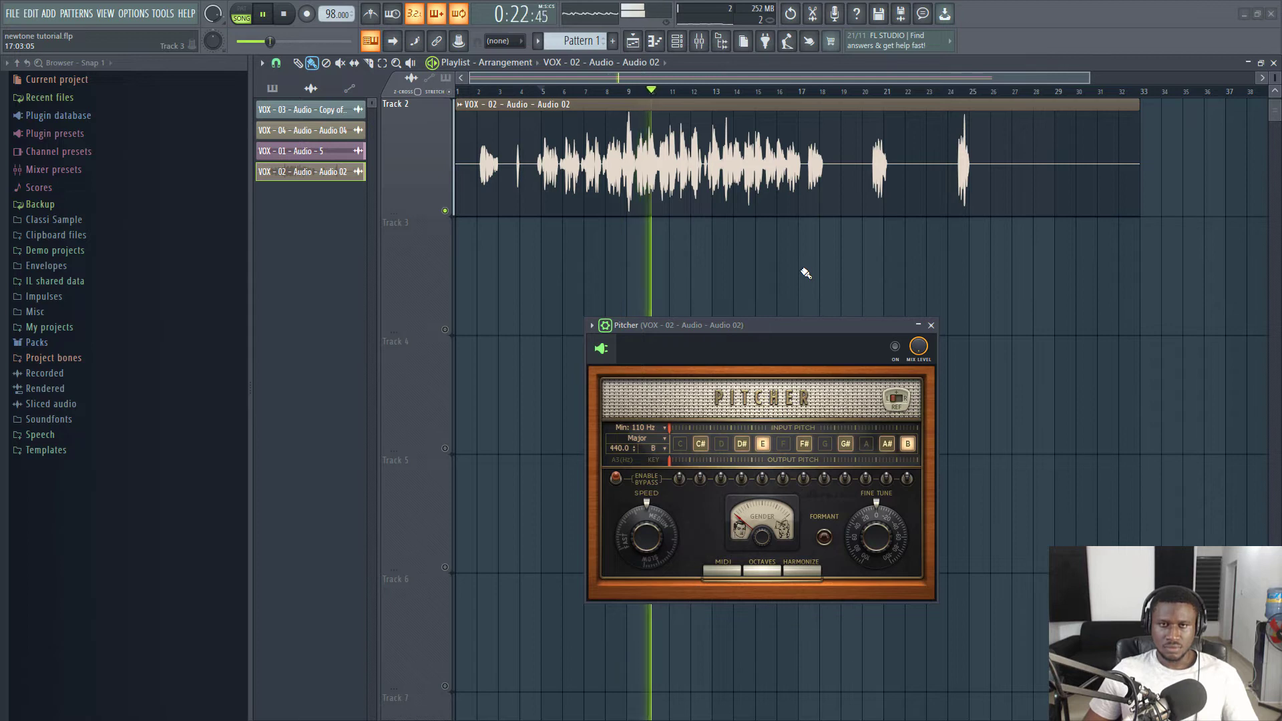
key(space)
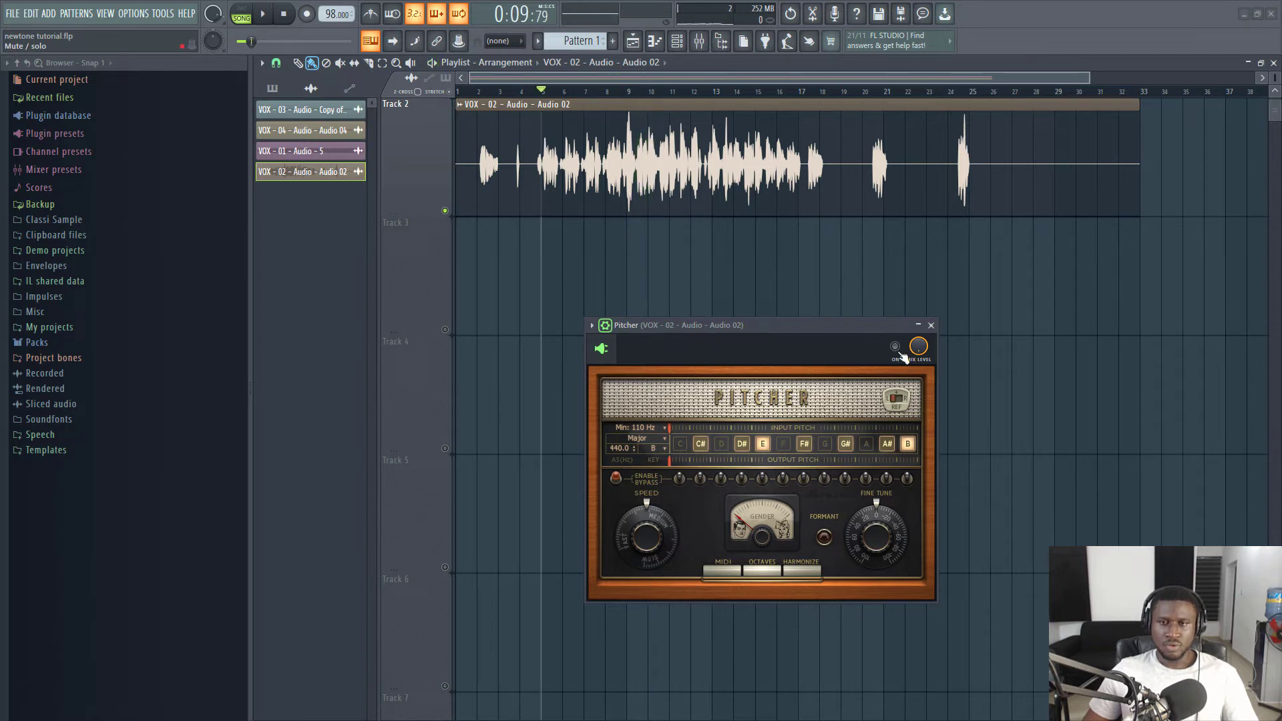
key(space)
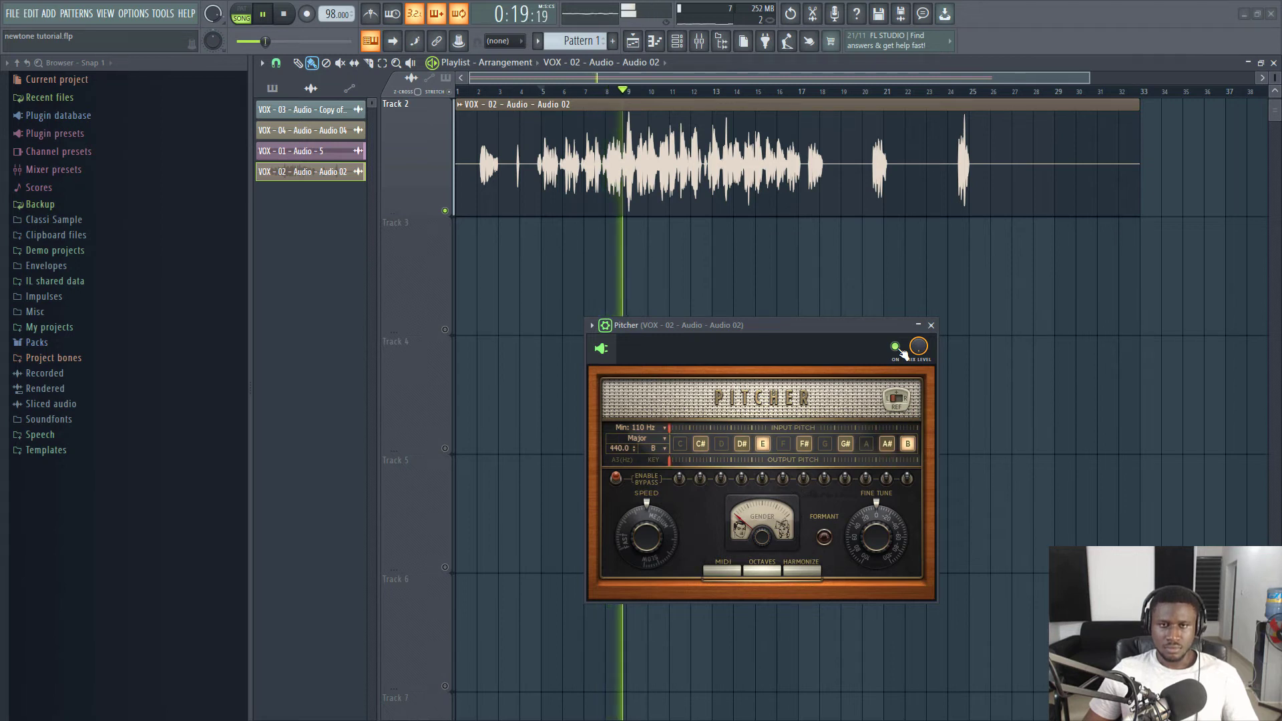
key(space)
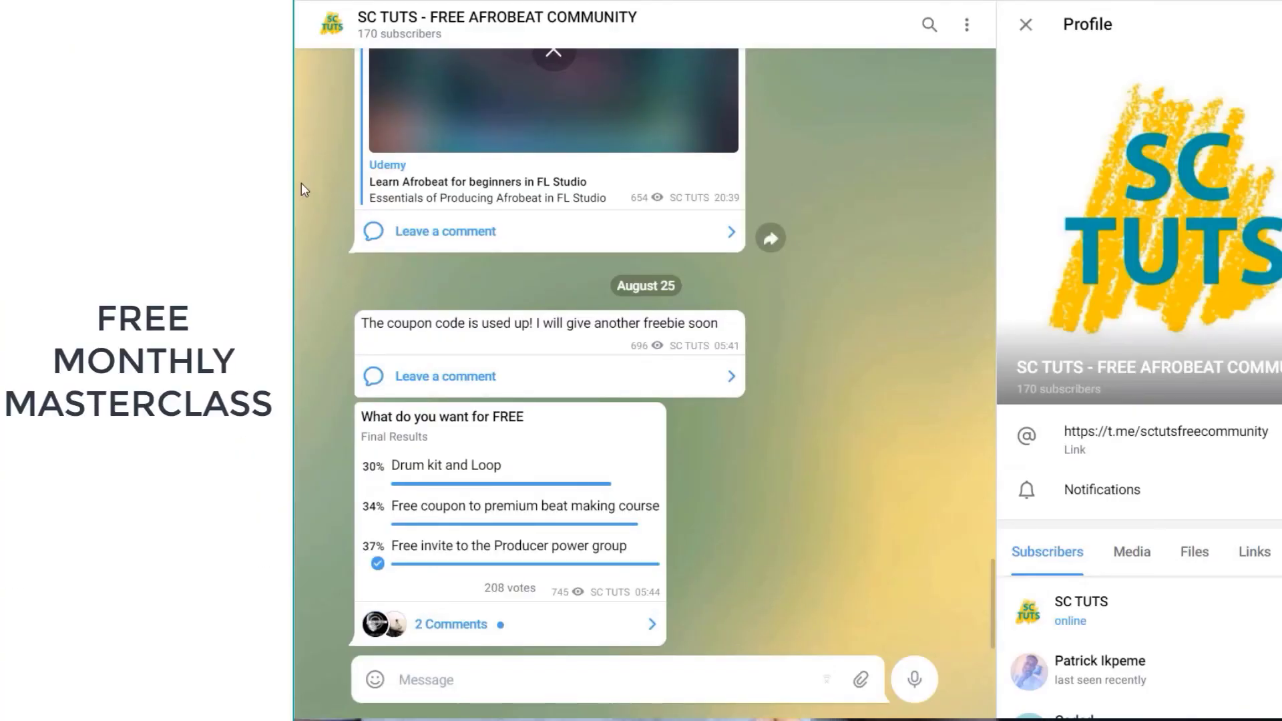
- Scroll through the SC TUTS channel posts and the FREE 3 DAY BEAT MIXING COURSE group messages
scroll(326, 174, up, 5)
scroll(748, 149, up, 10)
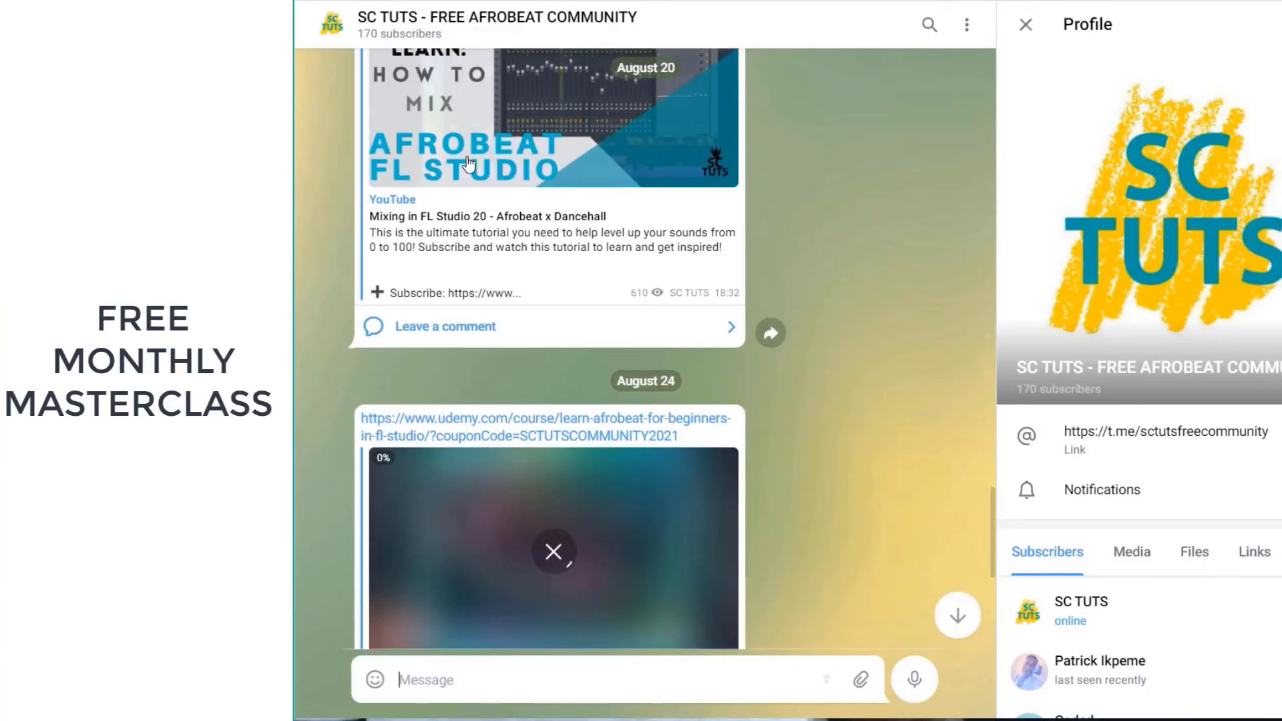
scroll(748, 149, down, 5)
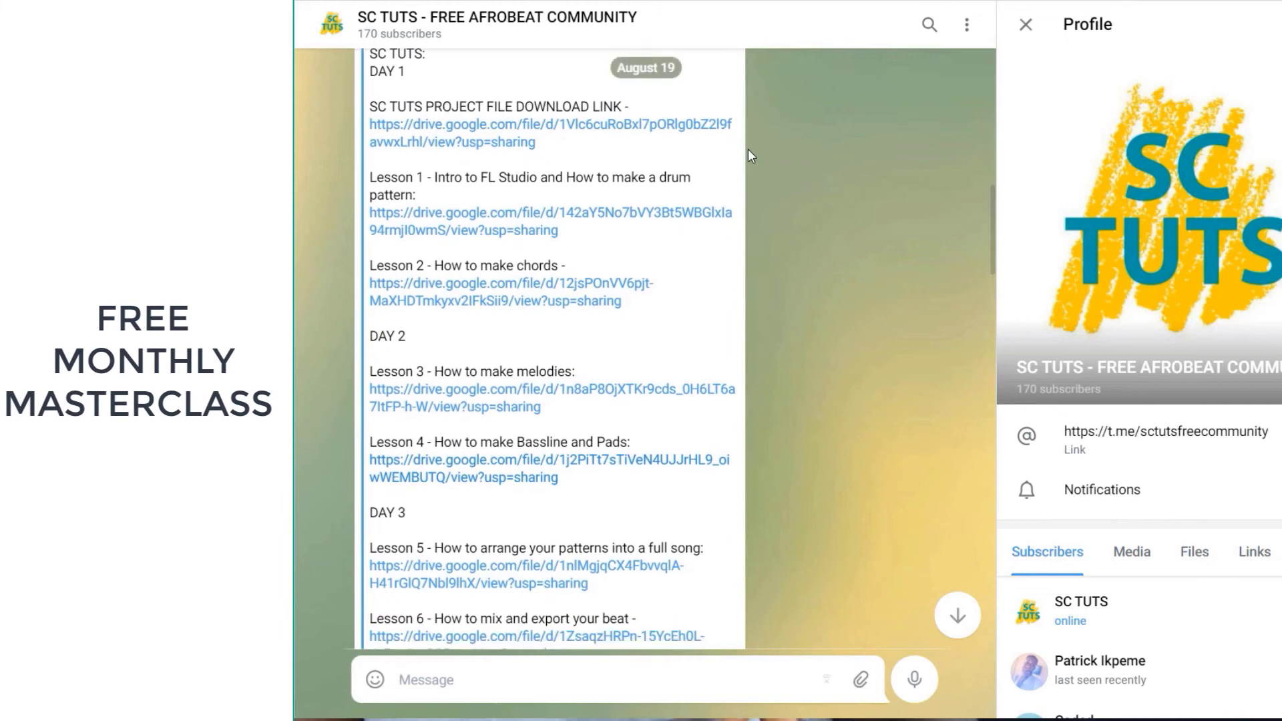
scroll(748, 149, down, 7)
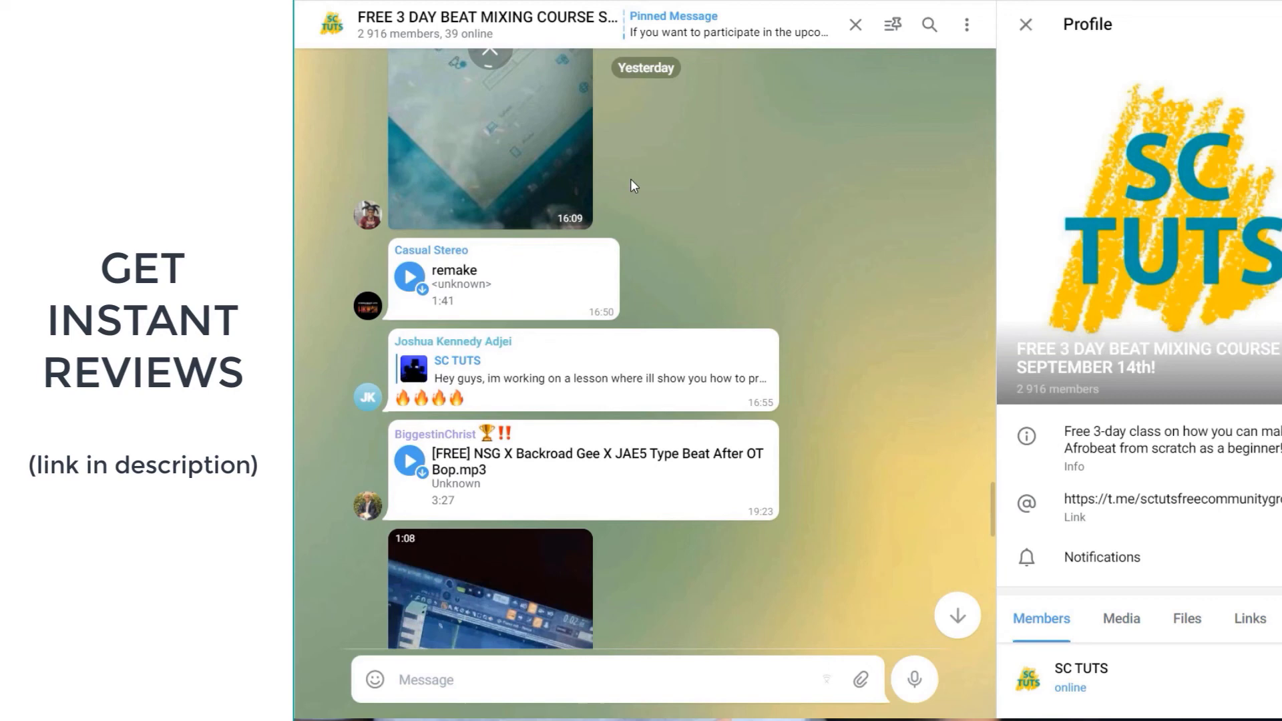
scroll(630, 179, up, 5)
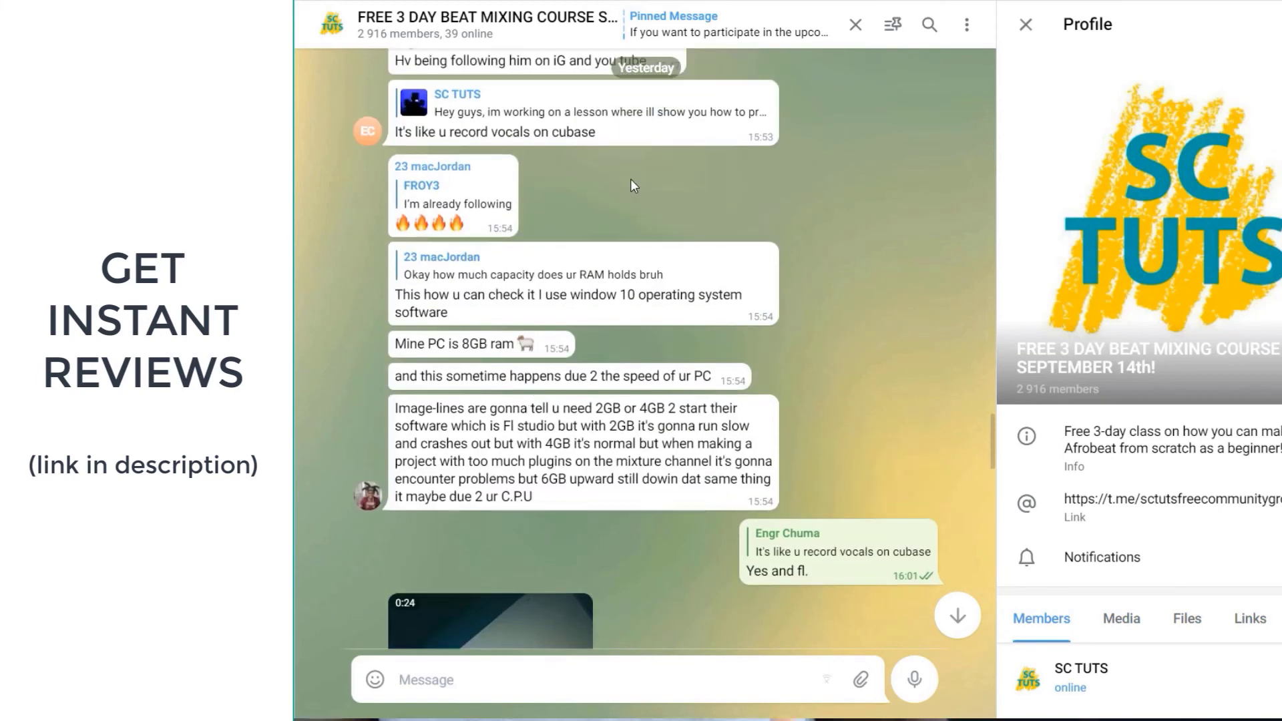
scroll(631, 179, up, 10)
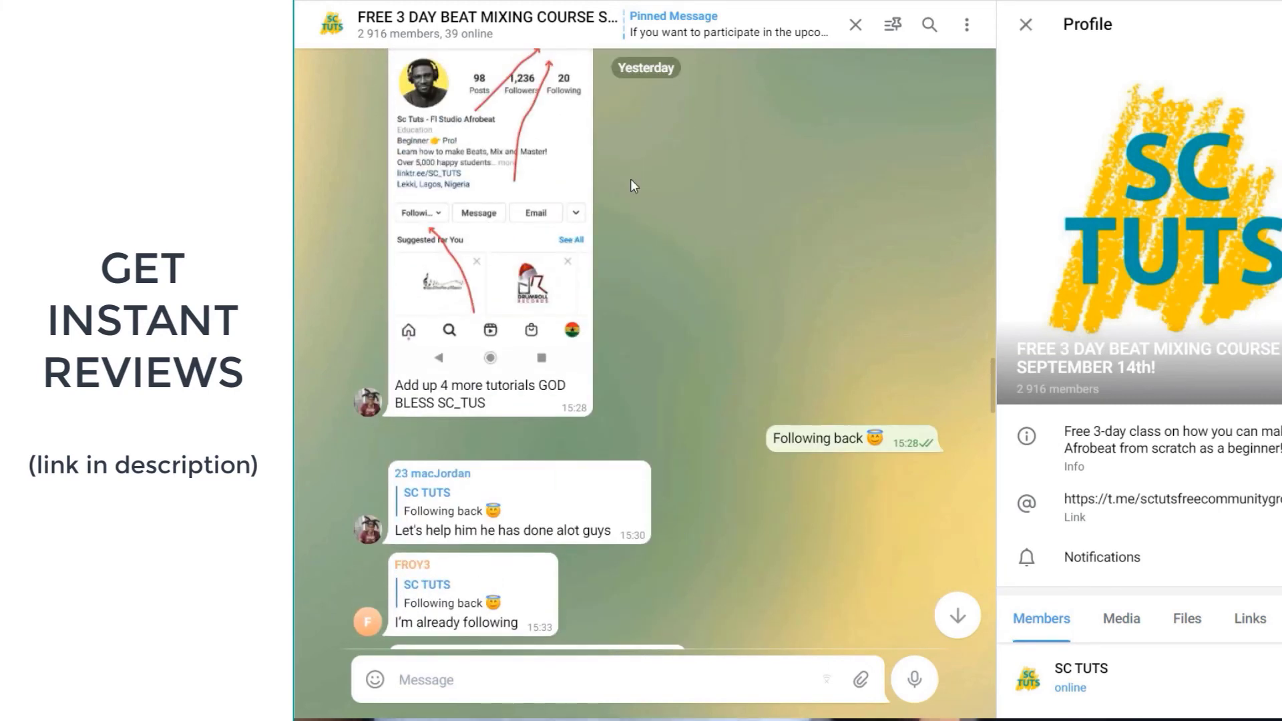
scroll(630, 179, up, 8)
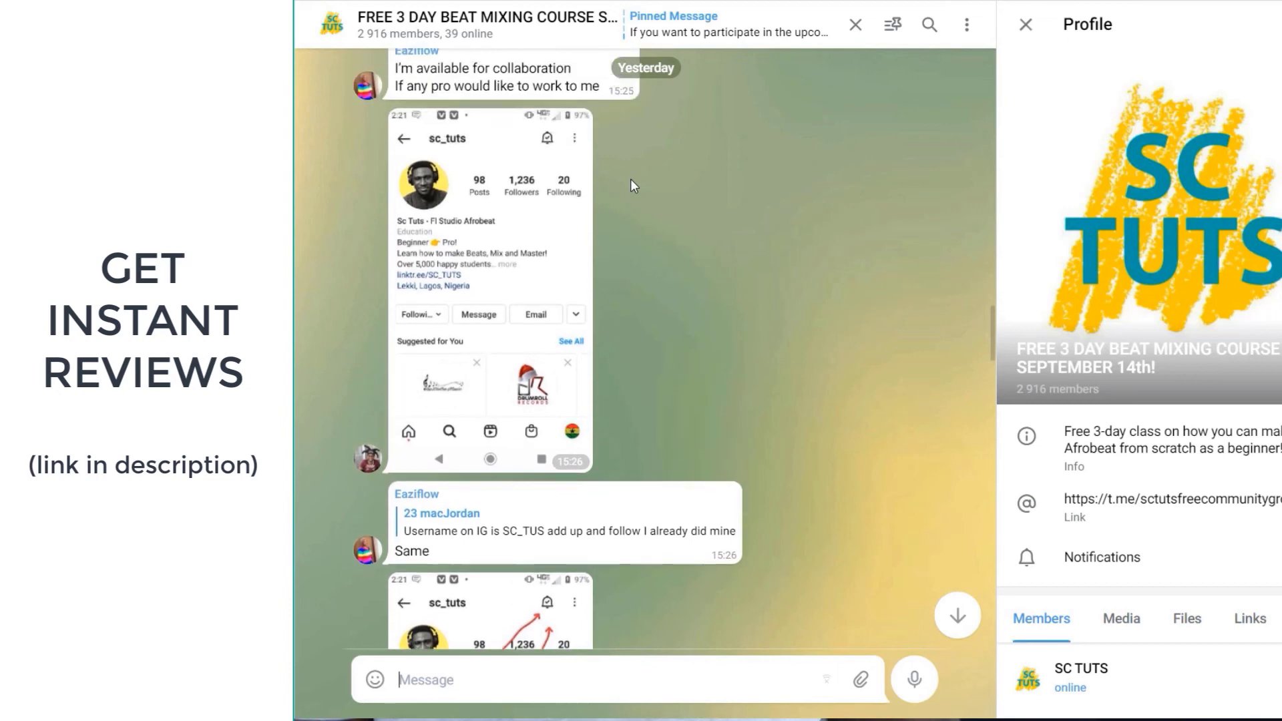